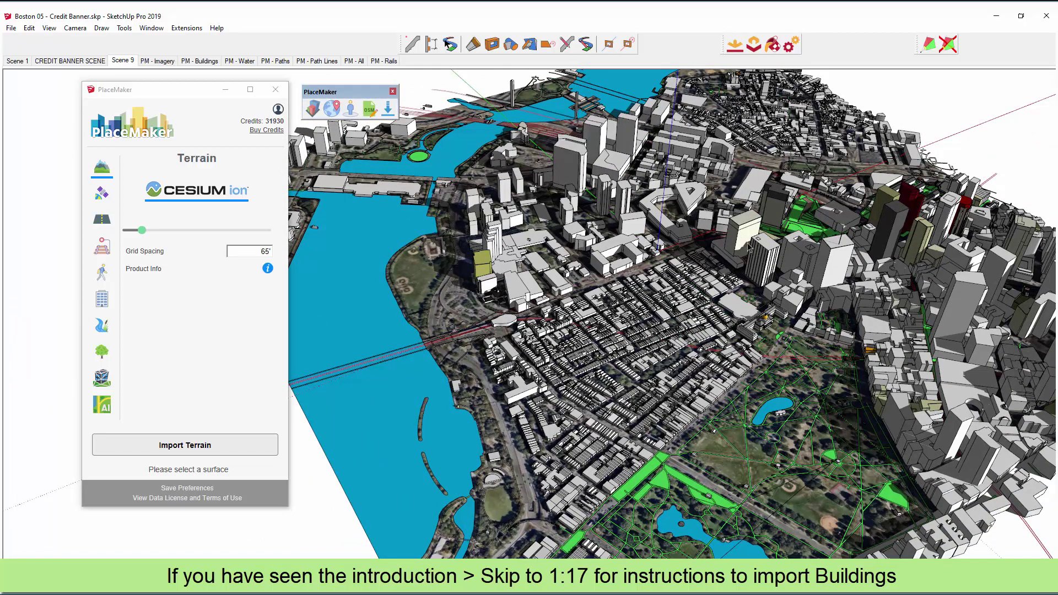
Examine the Boston city model's buildings, river and park areas from several angles
middle_drag(792, 265, 464, 220)
middle_drag(639, 424, 475, 493)
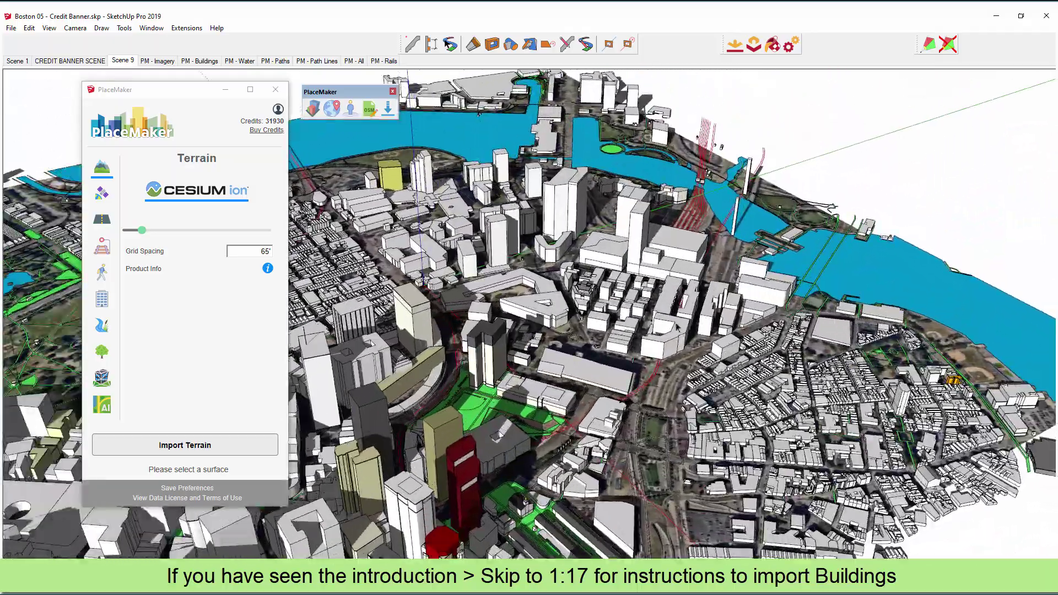
middle_drag(673, 326, 587, 364)
middle_drag(463, 381, 369, 369)
scroll(546, 264, down, 2)
scroll(593, 256, down, 1)
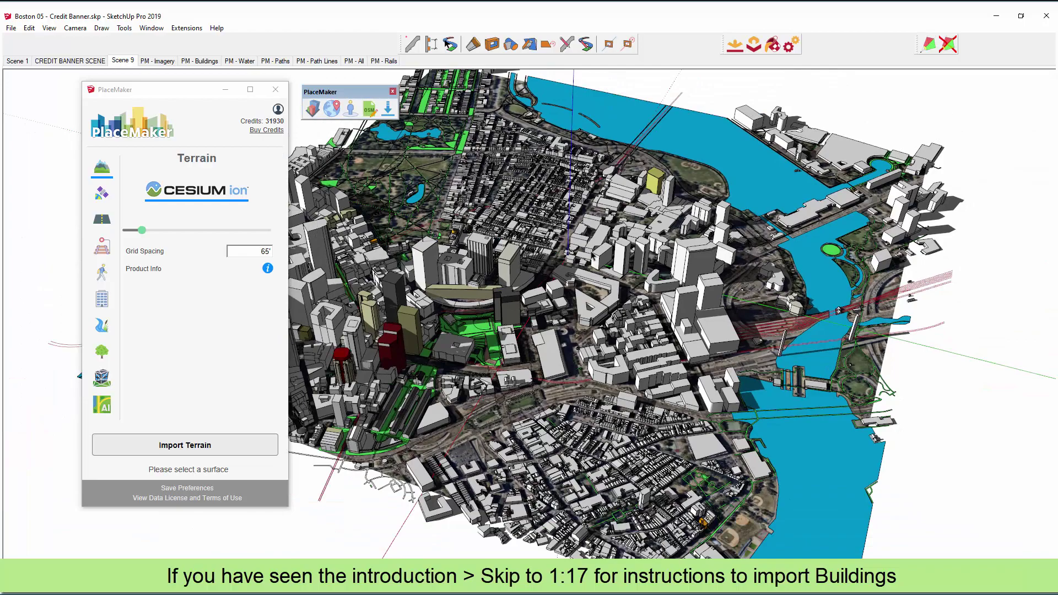
middle_drag(711, 310, 460, 286)
scroll(542, 273, up, 2)
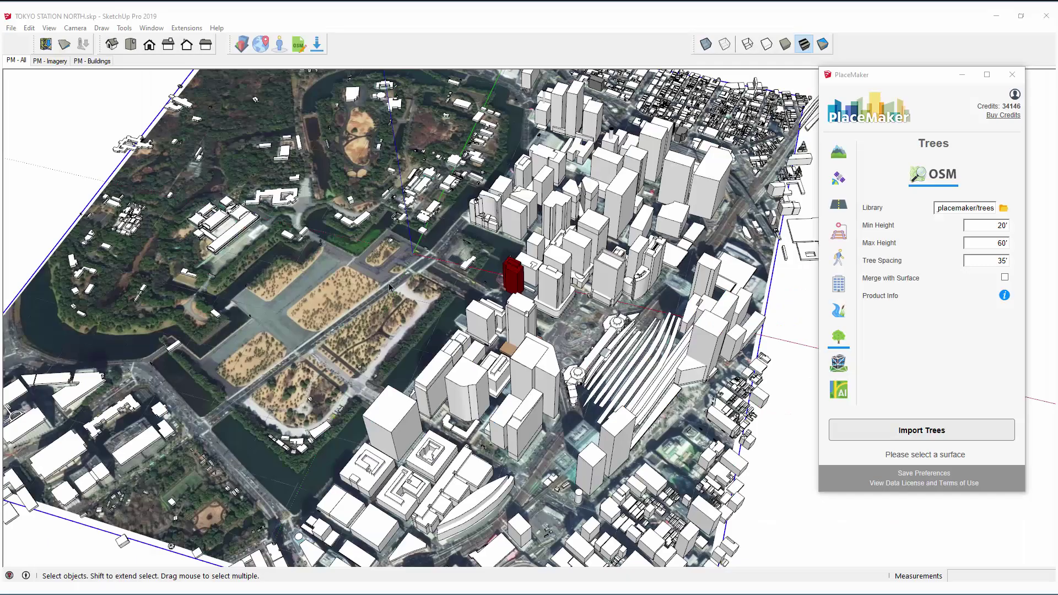
Review the available OSM import settings for roads, railways, paths, water and trees
click(839, 205)
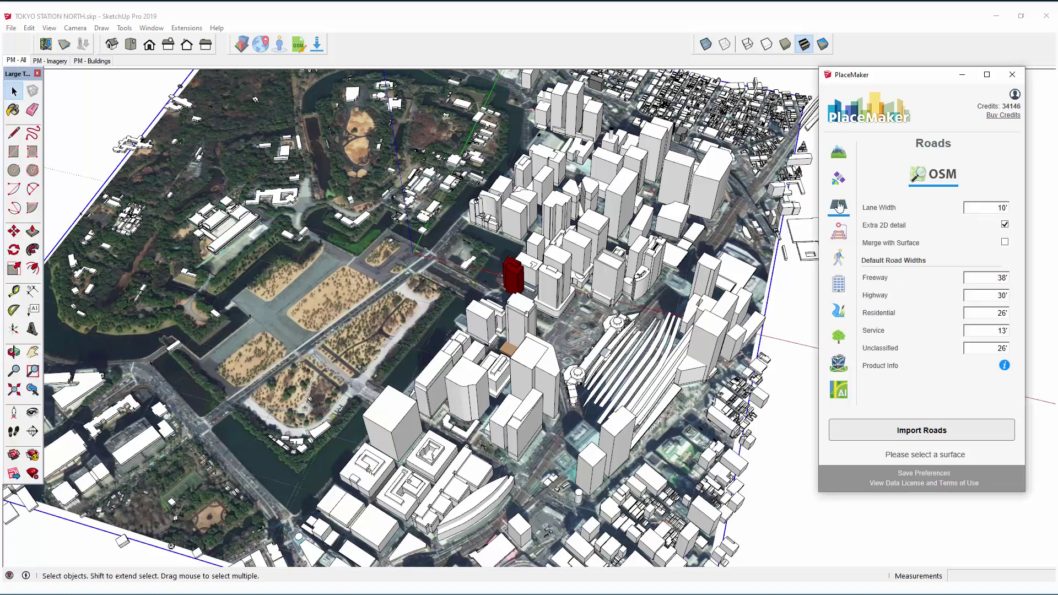
click(837, 236)
click(837, 261)
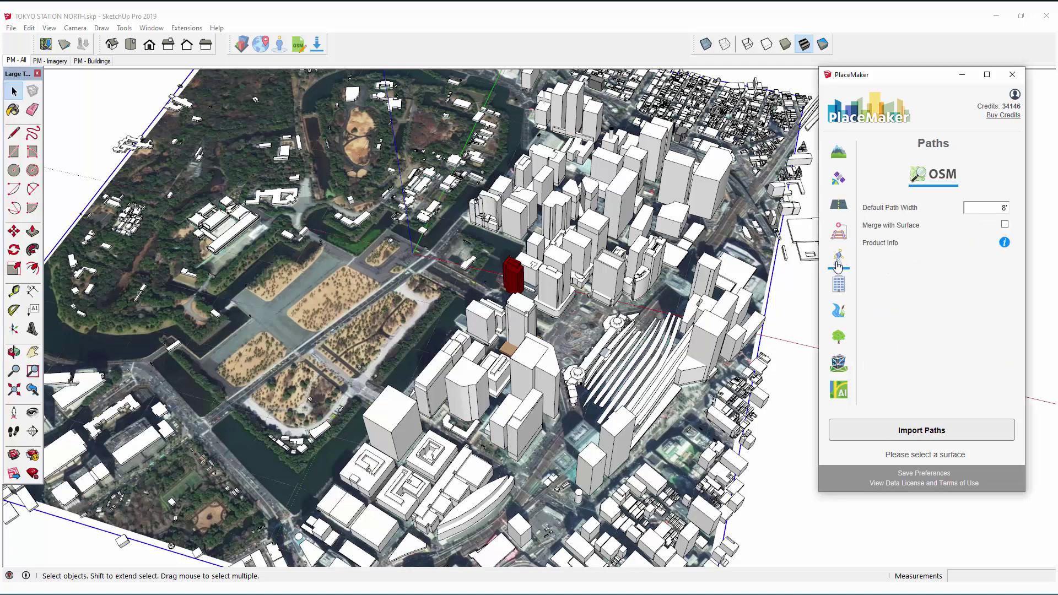
click(838, 312)
click(838, 337)
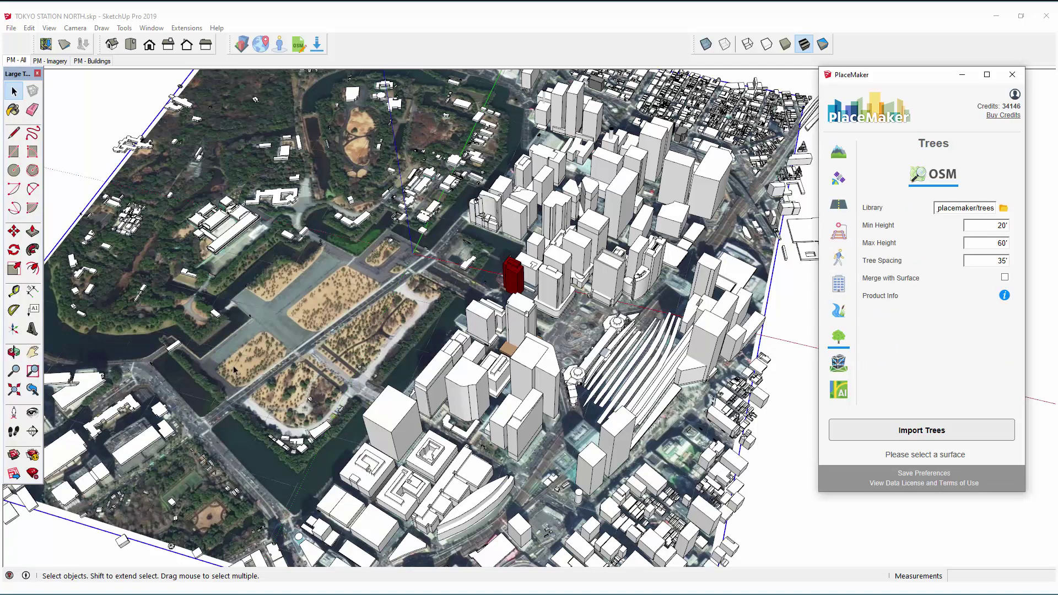
middle_drag(451, 369, 425, 368)
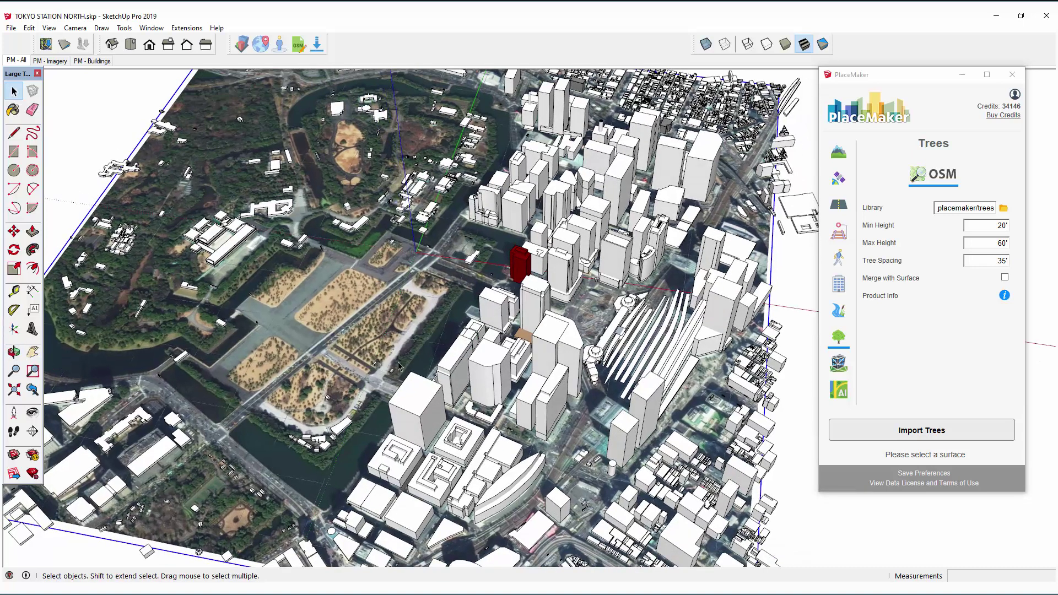
key(ctrl+a)
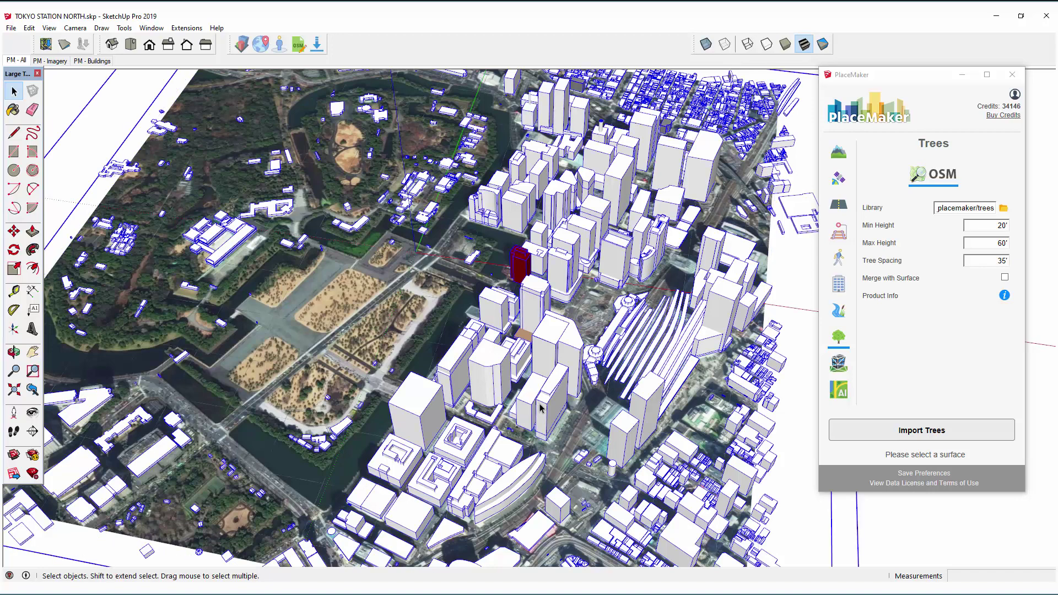
middle_drag(473, 393, 490, 377)
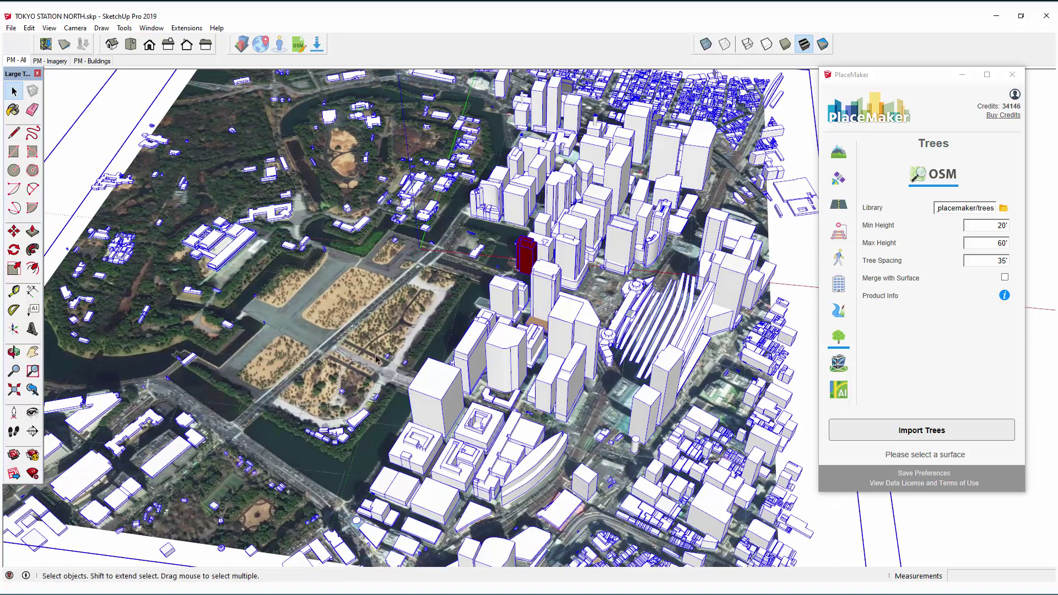
Select the ground imagery surface, import the OSM water data onto it and confirm the 2-credit order
click(390, 327)
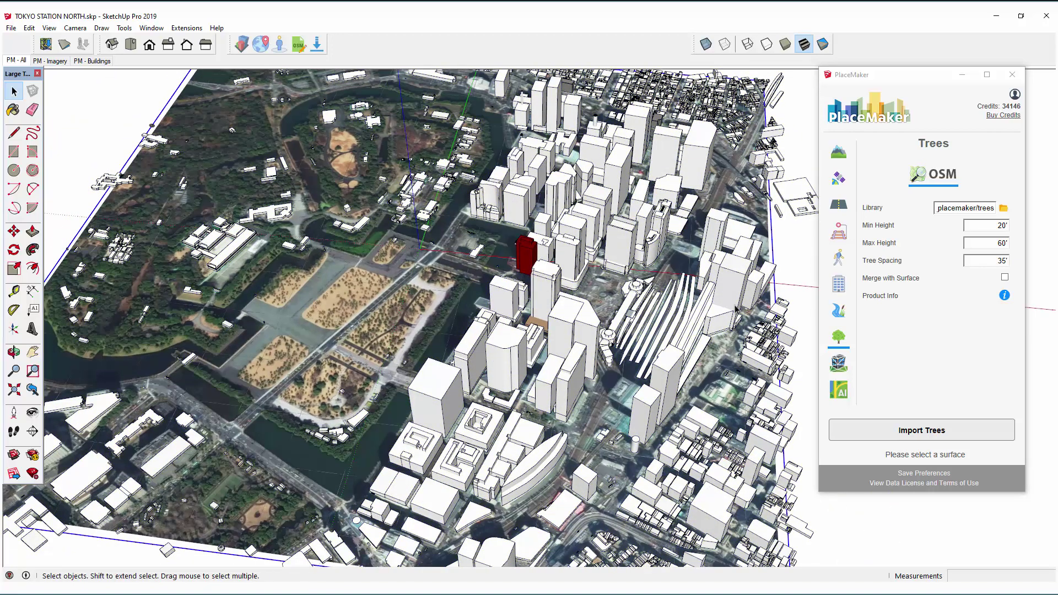
click(837, 312)
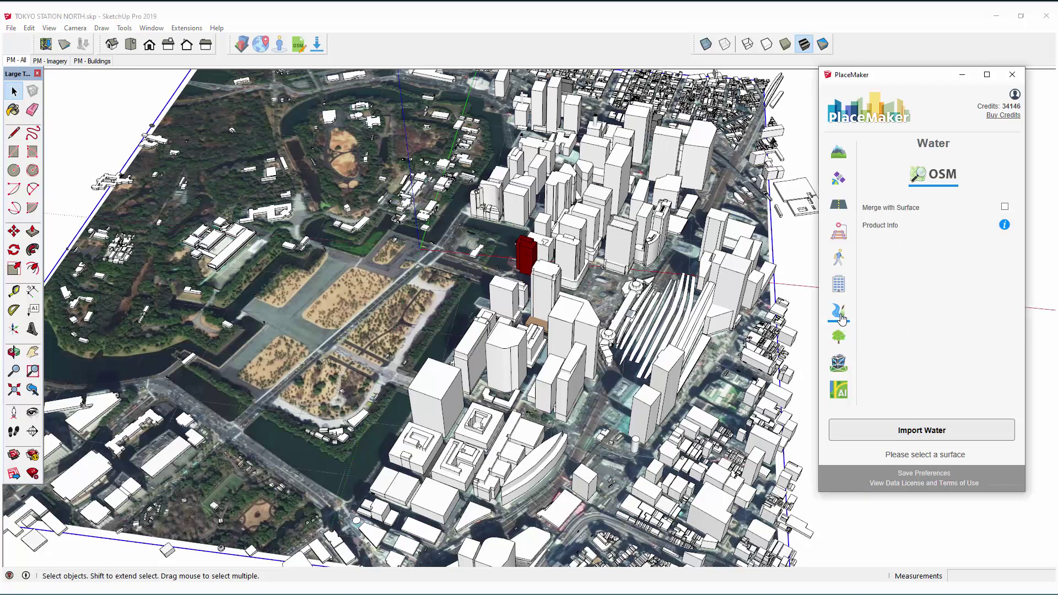
click(920, 428)
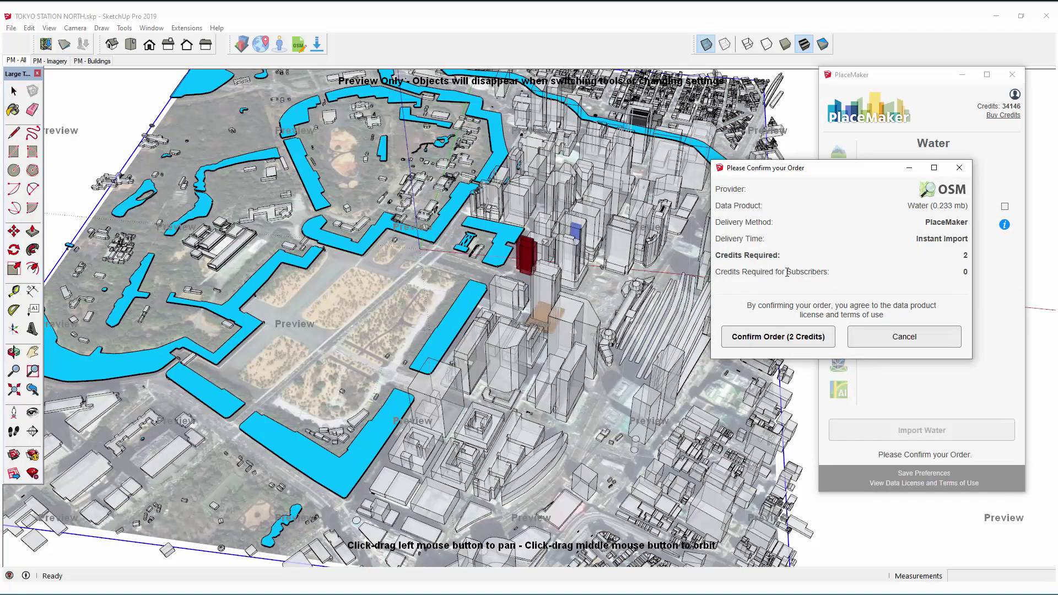
drag(715, 272, 971, 271)
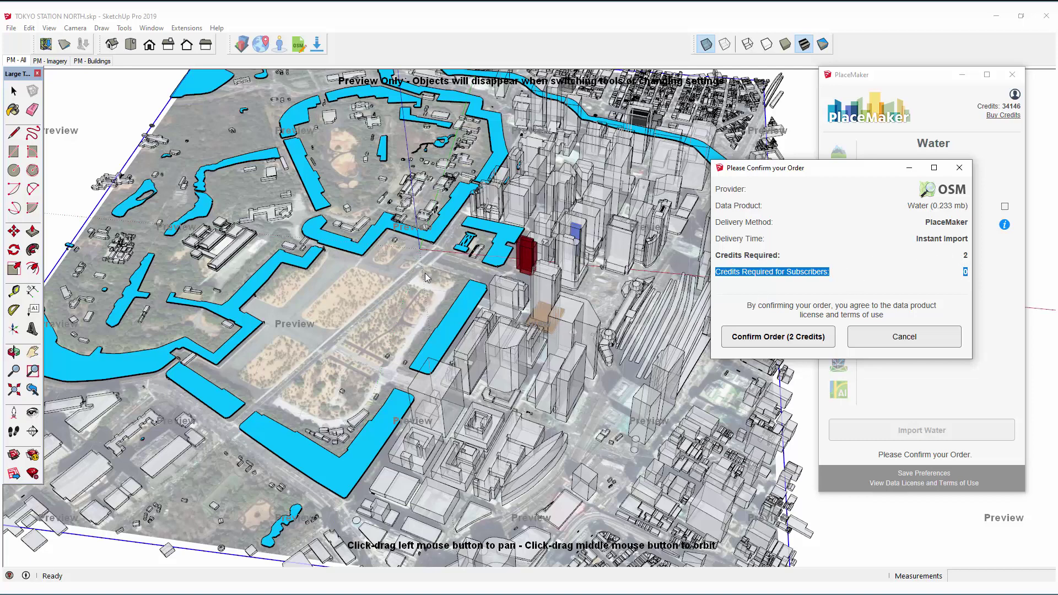
click(755, 339)
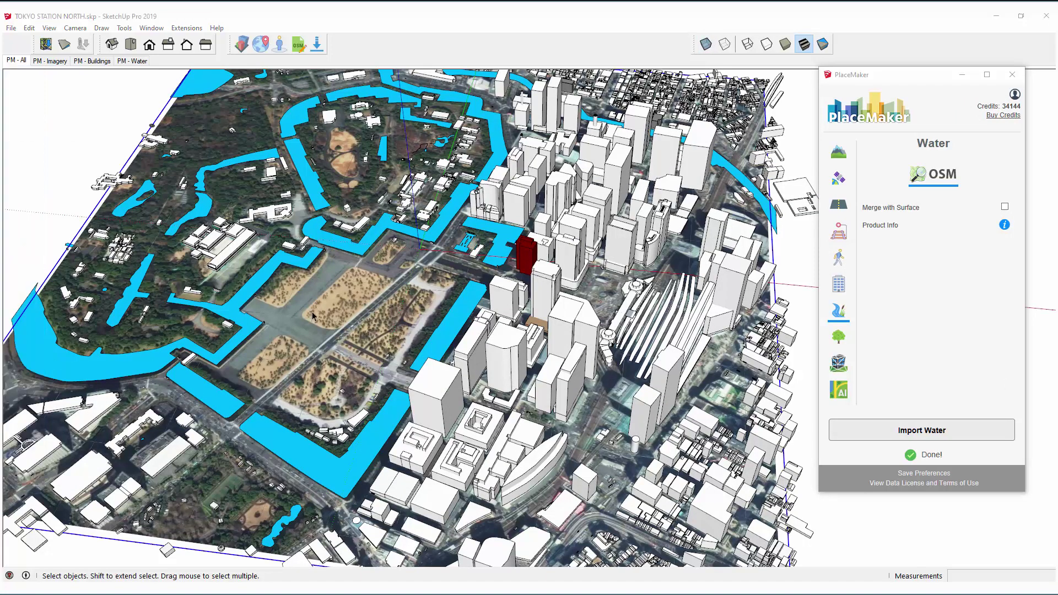
Import the OSM roads with extra 2D detail, a 10' lane width and the preset road widths, confirming the 36-credit order
click(839, 207)
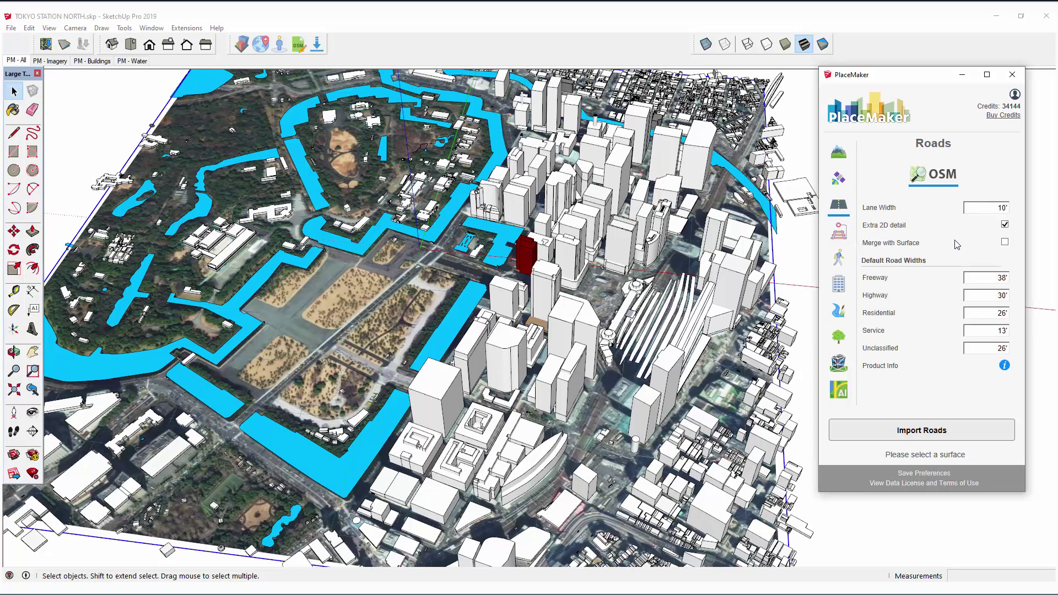
mouse_move(872, 231)
click(934, 432)
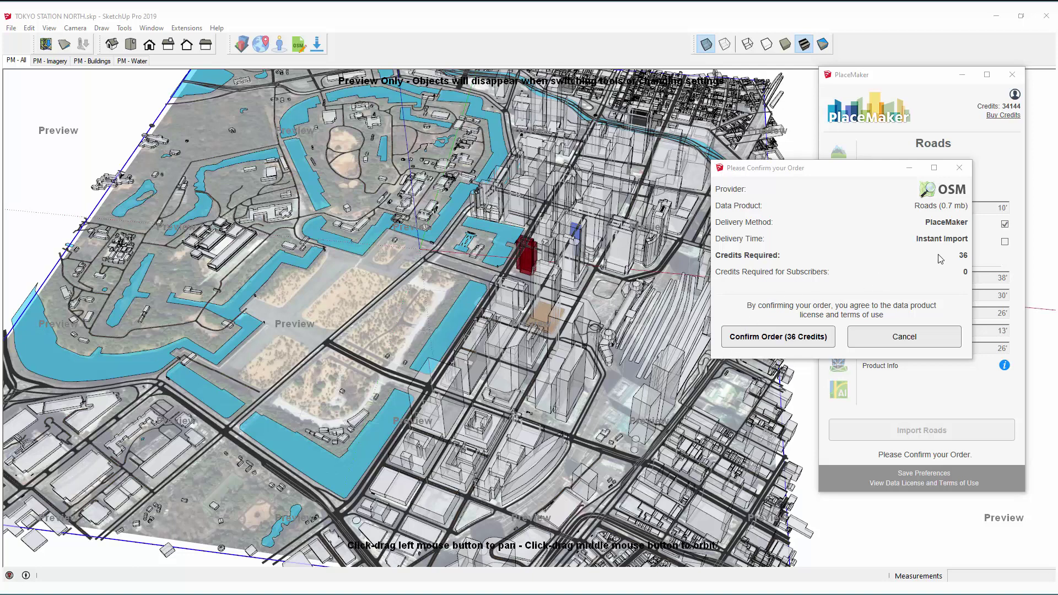
drag(716, 255, 763, 252)
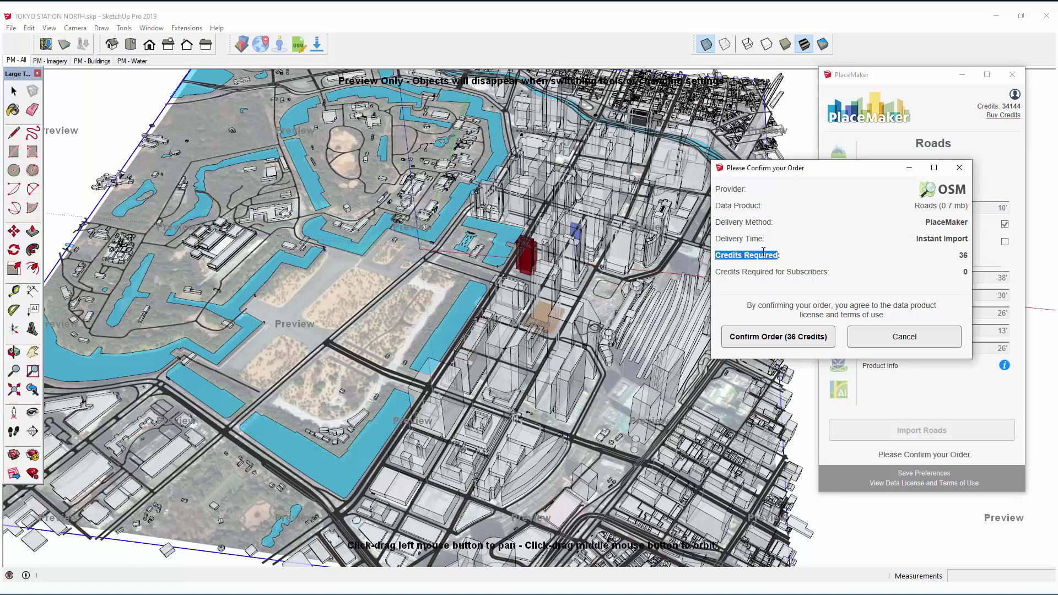
drag(935, 254, 969, 255)
click(780, 338)
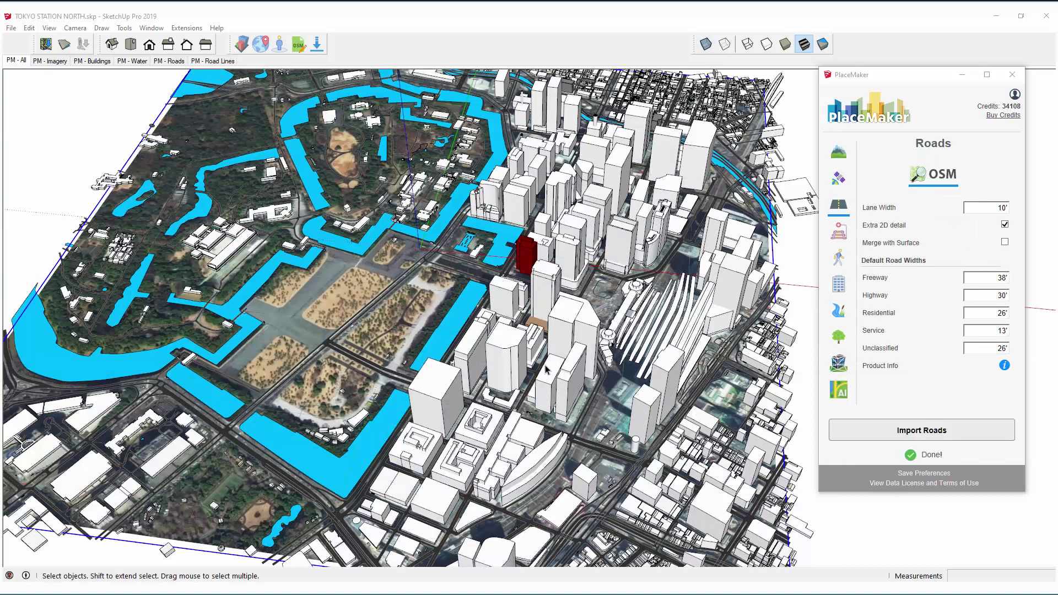
Inspect the imported roads, lane dividers and intersections around the station at close range
scroll(641, 487, up, 5)
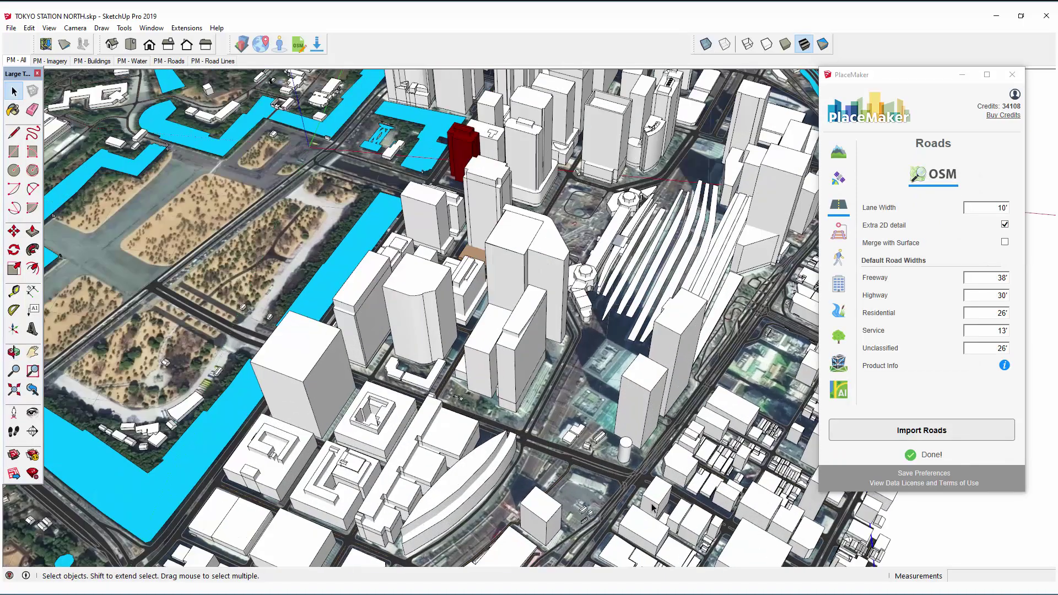
scroll(641, 488, up, 6)
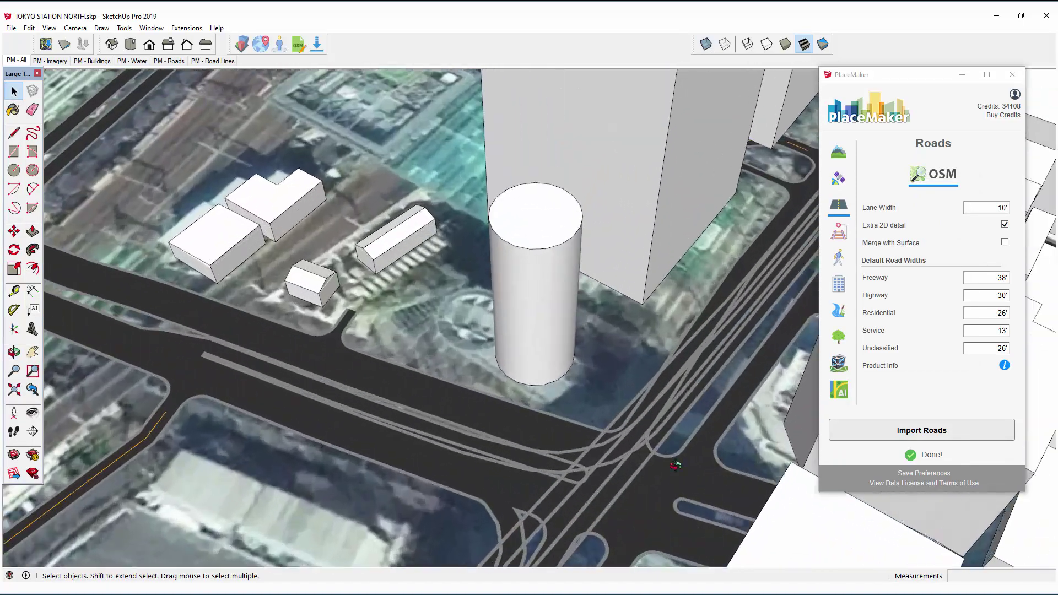
shift+middle_drag(641, 487, 967, 500)
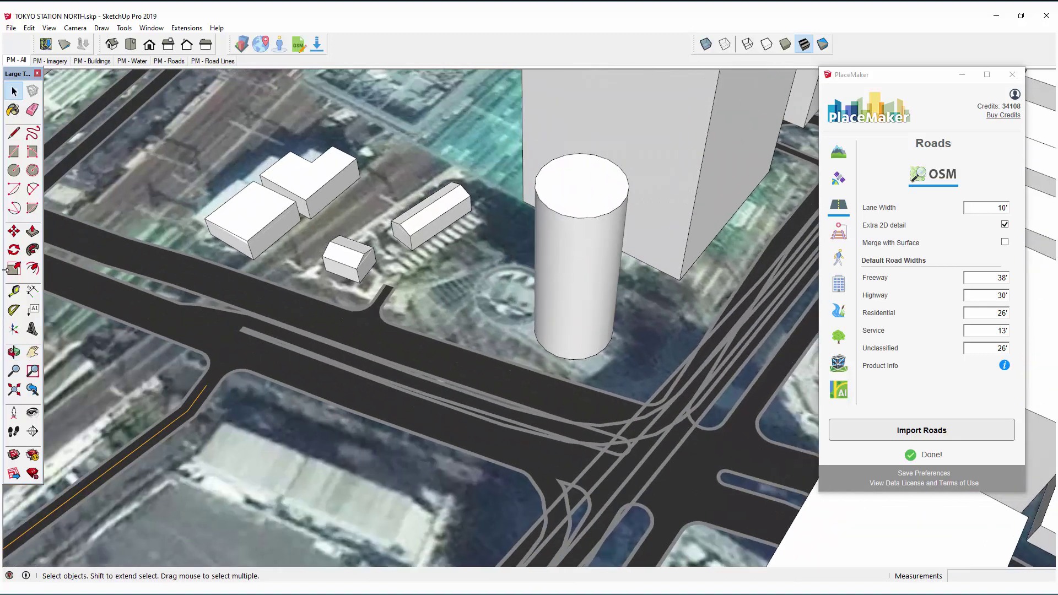
shift+middle_drag(150, 306, 610, 378)
shift+middle_drag(376, 288, 854, 422)
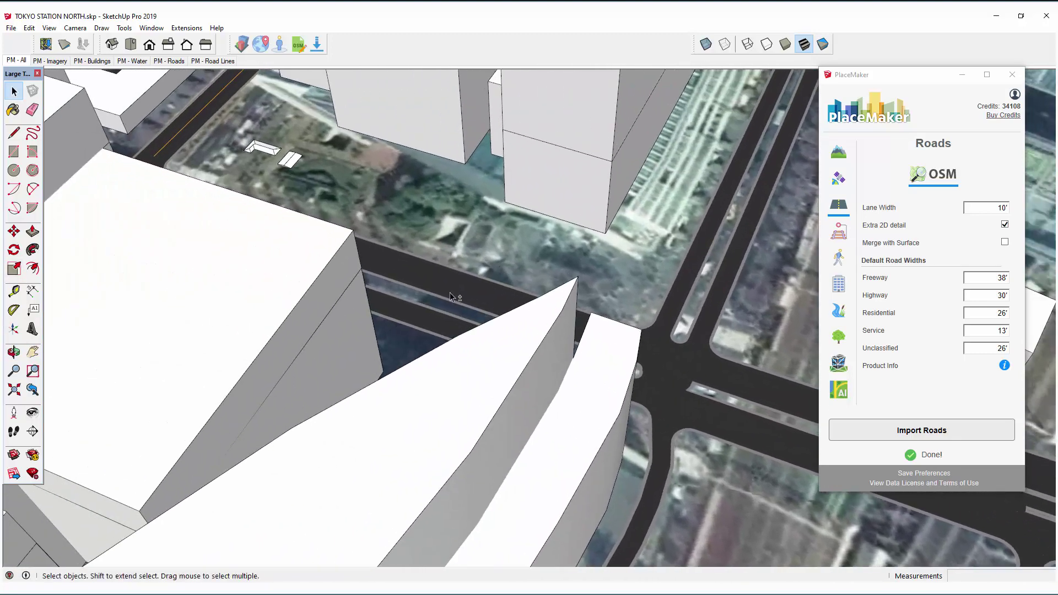
shift+middle_drag(458, 297, 745, 487)
scroll(578, 353, down, 5)
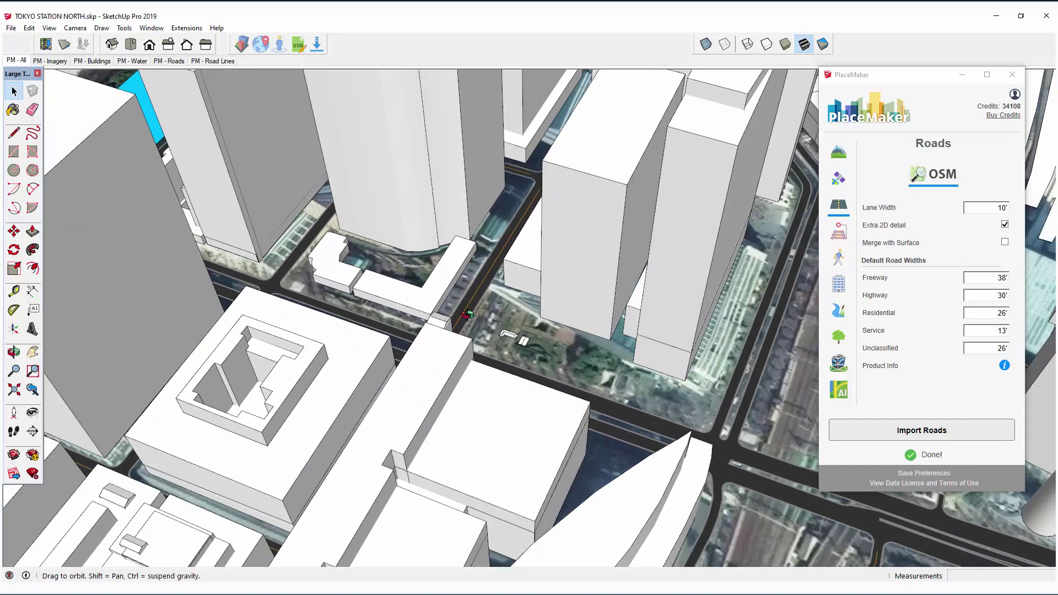
shift+middle_drag(459, 325, 424, 436)
scroll(424, 435, down, 4)
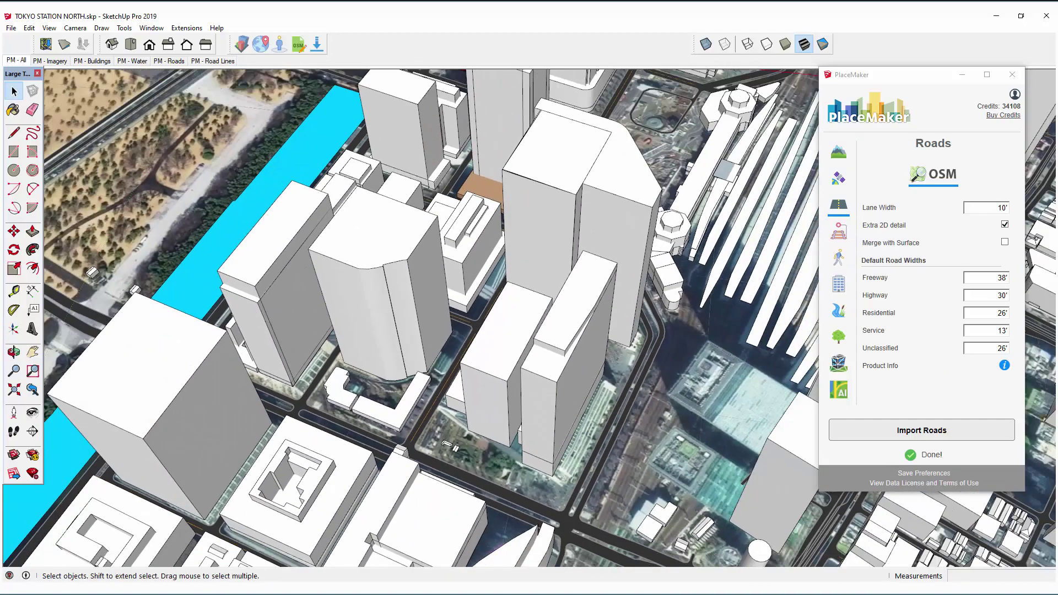
scroll(408, 342, down, 3)
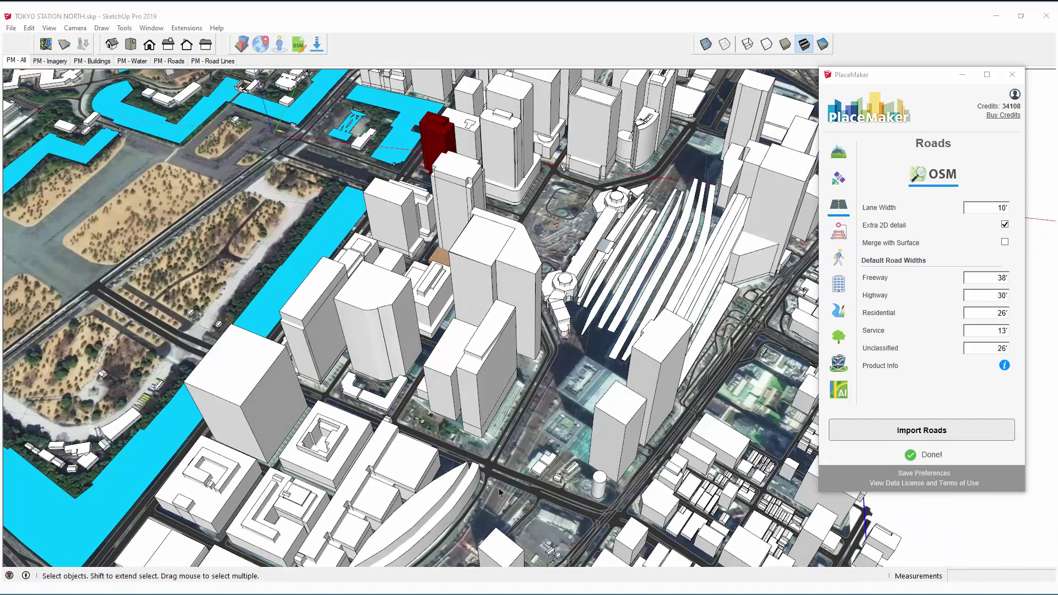
Select the ground surface, import the OSM railways with subways included and confirm the 21-credit order
click(534, 439)
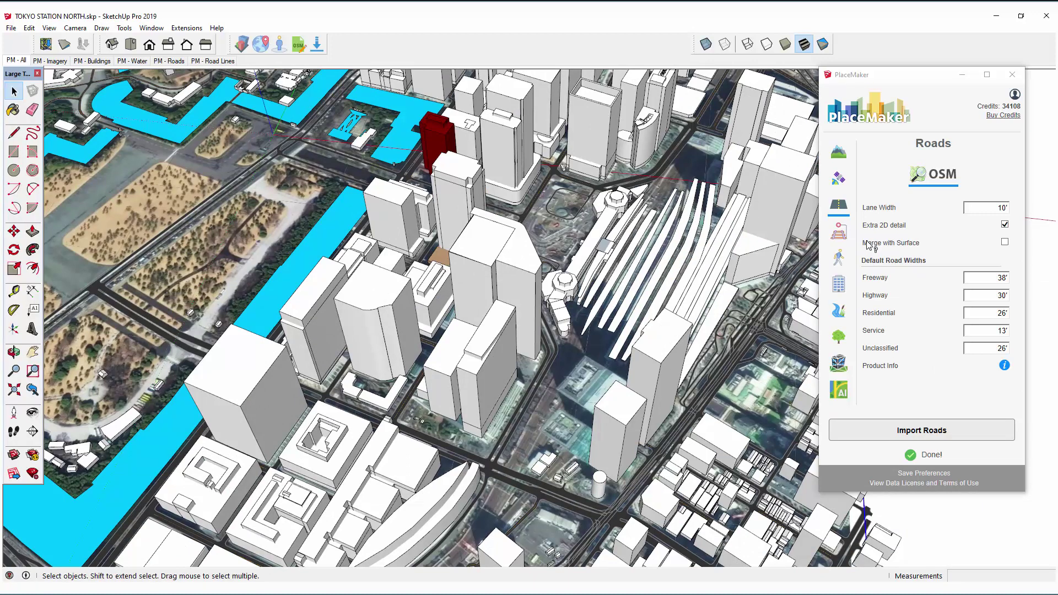
click(843, 234)
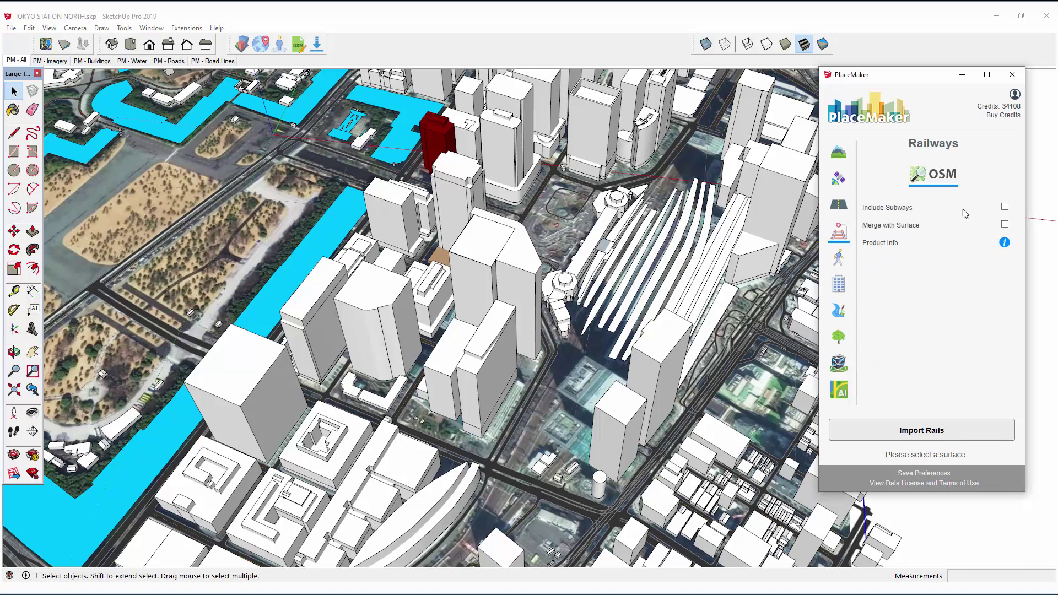
click(1004, 207)
click(909, 436)
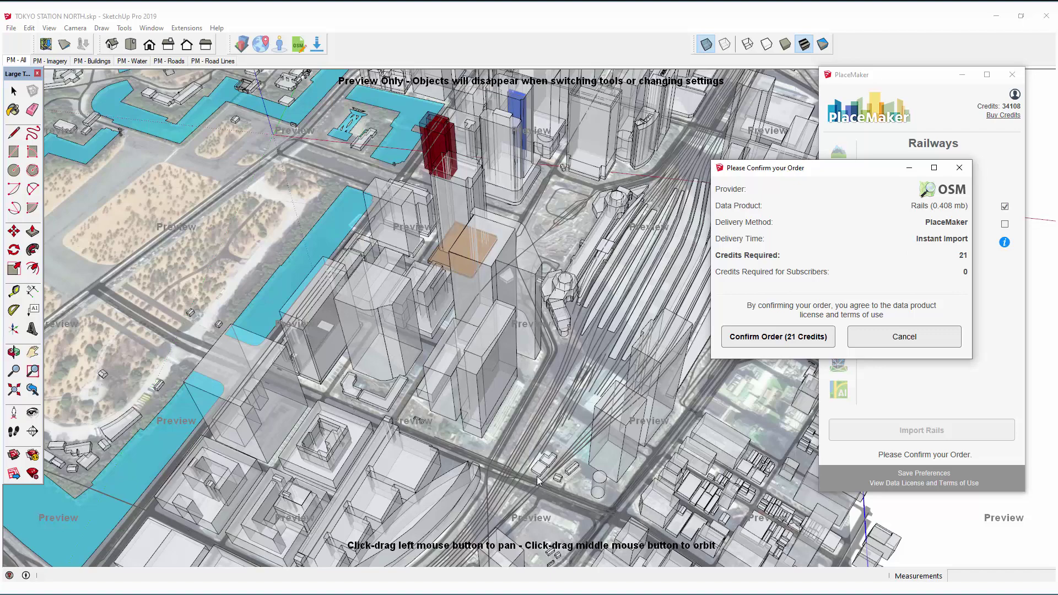
middle_drag(617, 386, 597, 399)
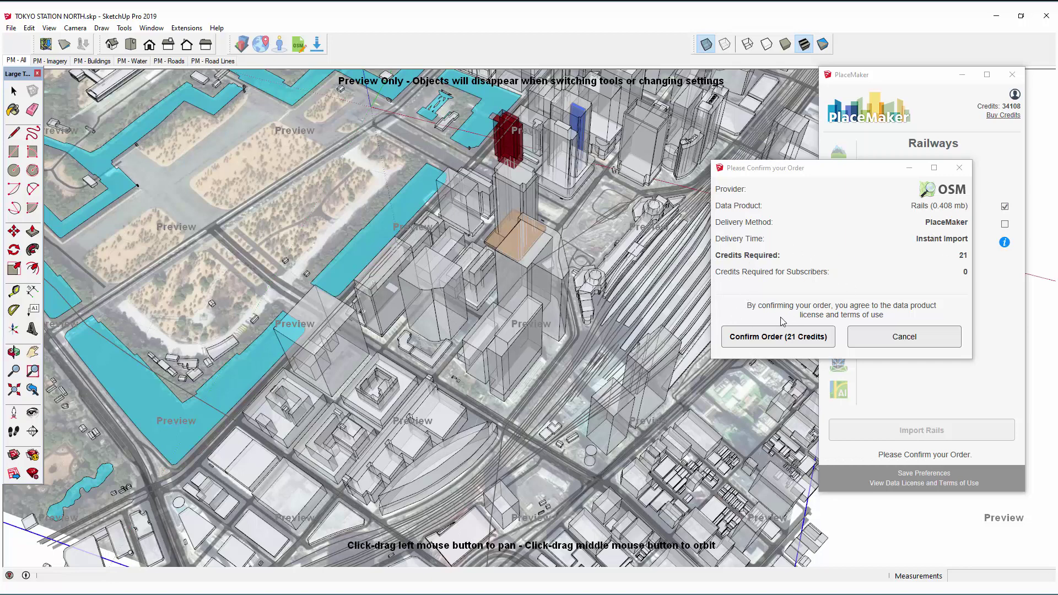
click(788, 341)
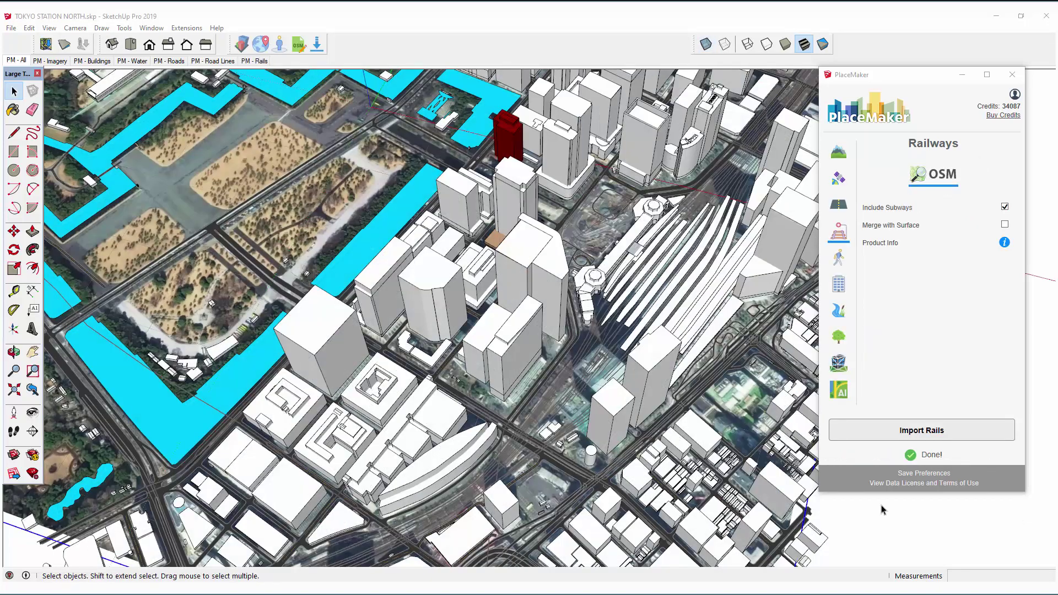
Sample the railway texture material from an imported track and move the PlaceMaker window clear of the material settings
scroll(527, 414, up, 10)
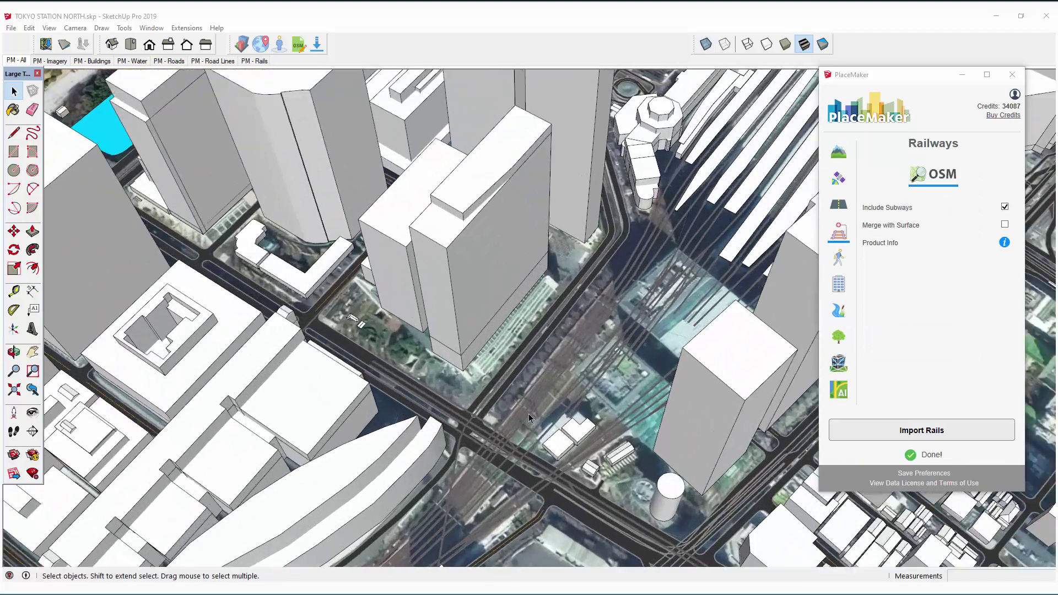
scroll(533, 414, up, 8)
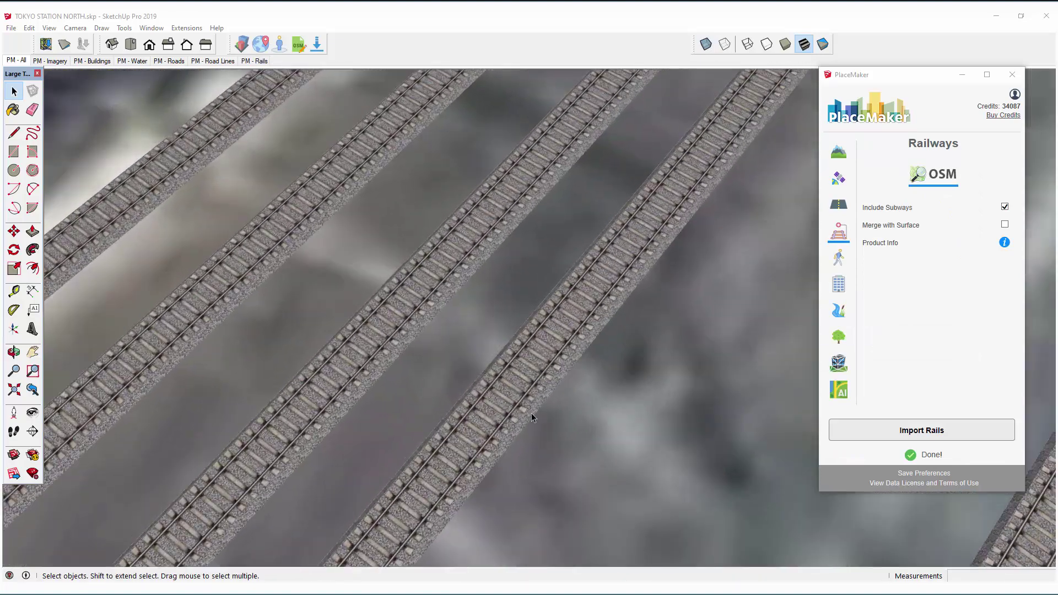
middle_drag(533, 413, 533, 373)
key(b)
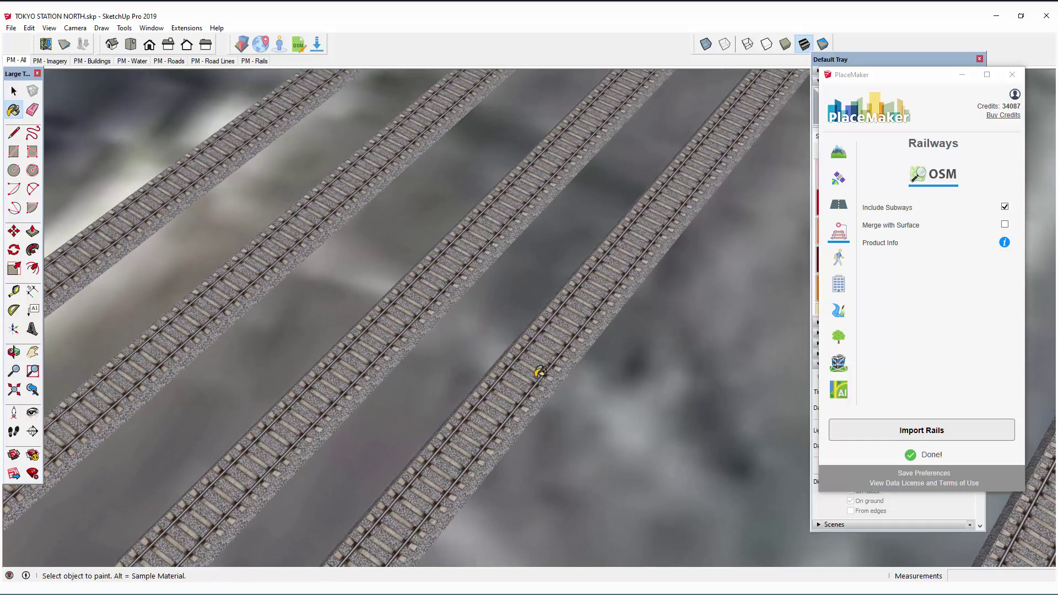
key(alt)
alt+click(538, 371)
drag(849, 76, 987, 129)
Turn off the texture image on the PMRailTexture material and recolour it red with hue 0, saturation 80 and luminance 49
click(843, 138)
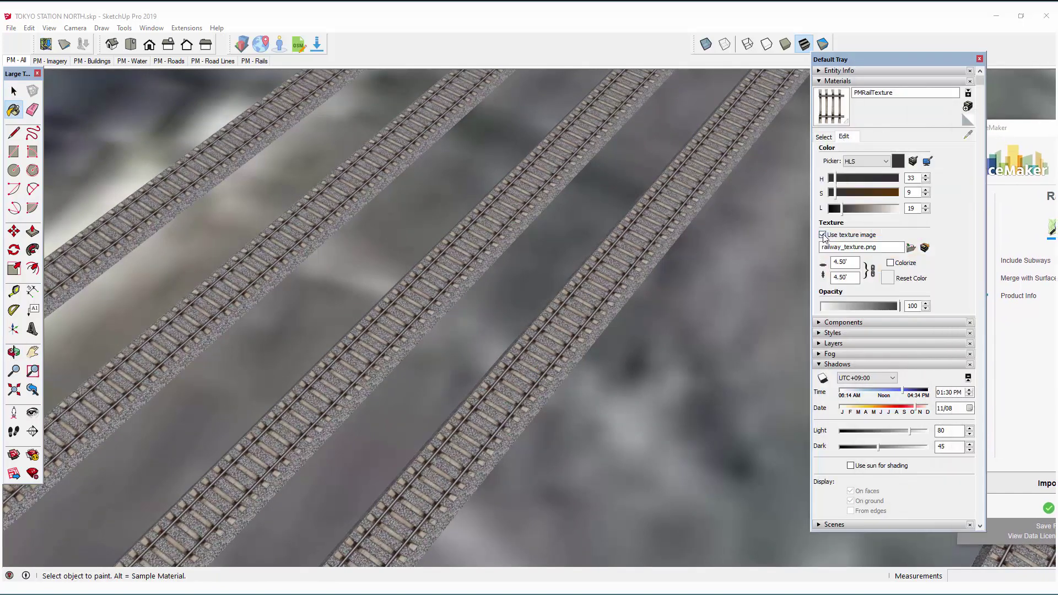
click(822, 234)
click(863, 208)
click(885, 191)
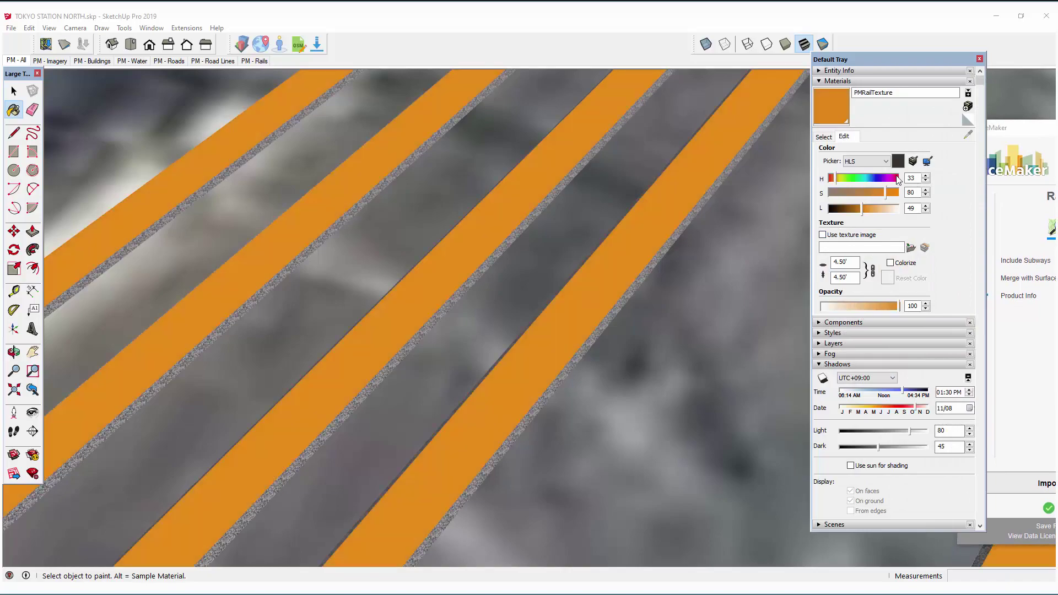
drag(836, 178, 793, 177)
View the recoloured rails across the whole city, leave the Paint tool, close the Default Tray and bring the PlaceMaker window fully into view
scroll(564, 298, down, 10)
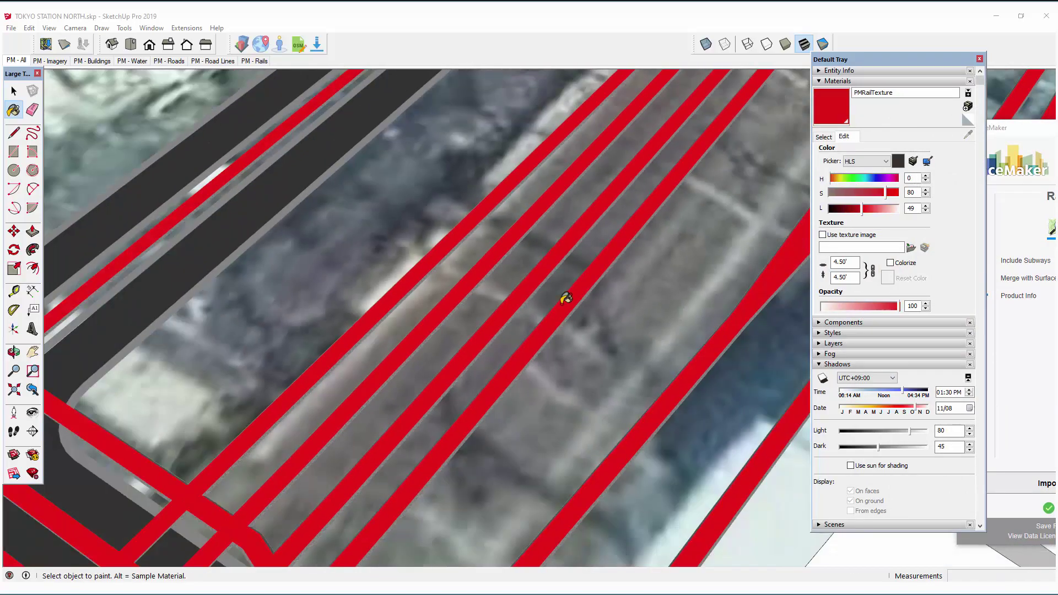
scroll(566, 298, down, 10)
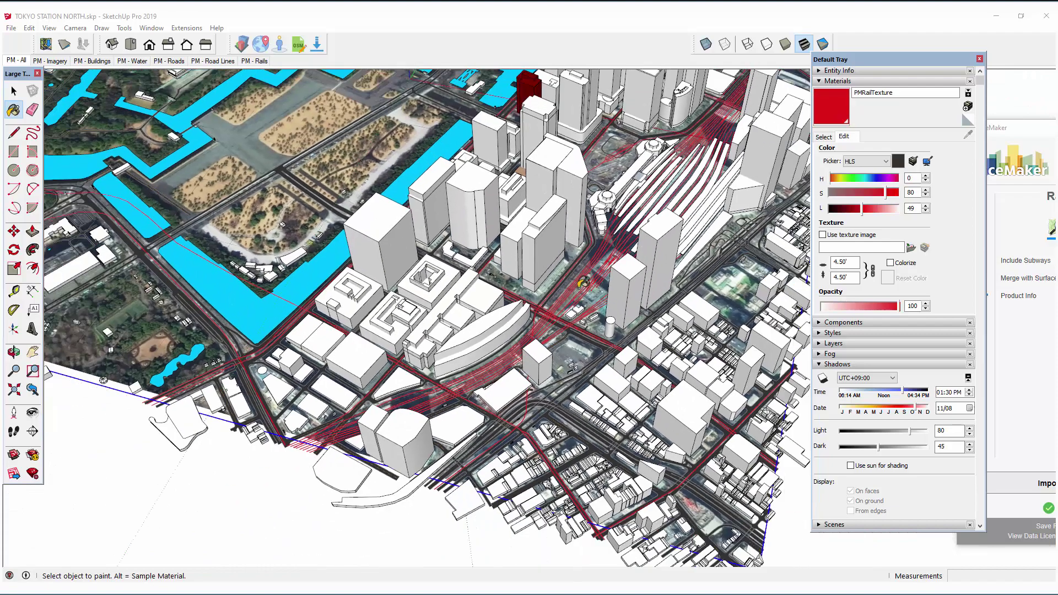
mouse_move(582, 282)
middle_down()
mouse_move(590, 312)
mouse_move(578, 352)
mouse_move(694, 386)
middle_up()
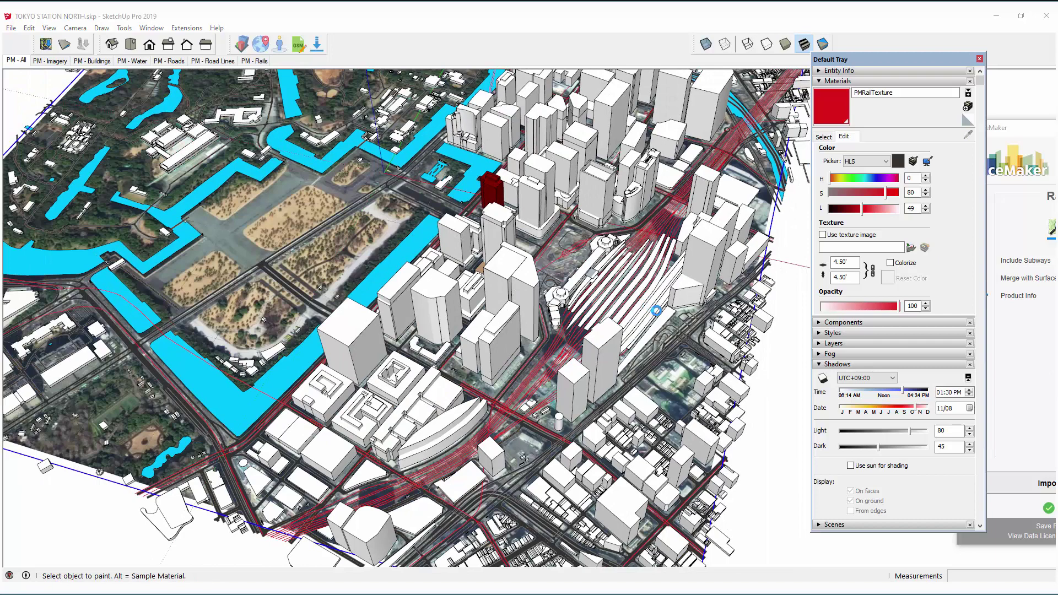
key(space)
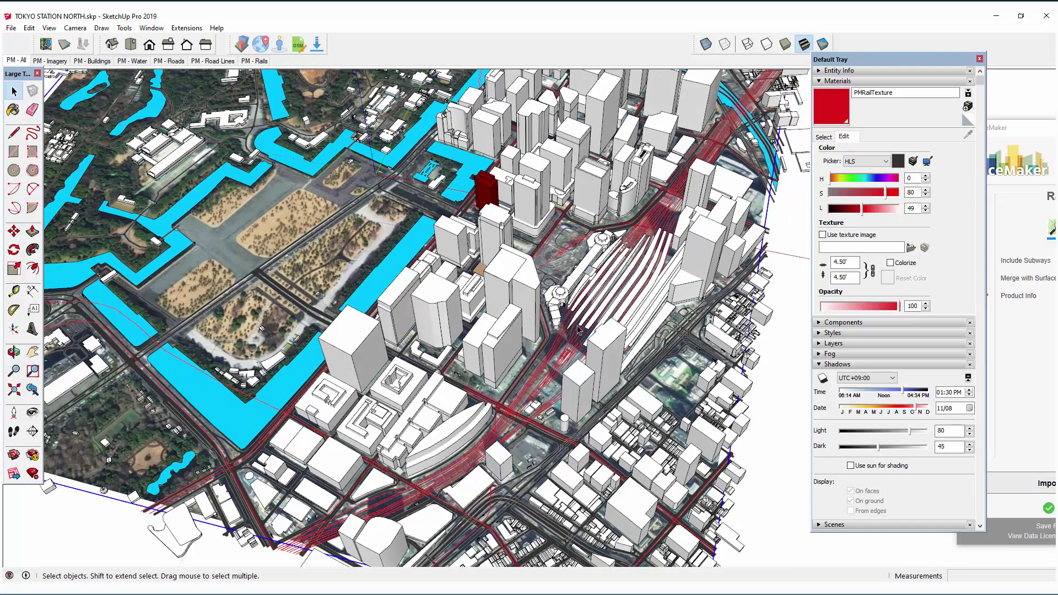
click(980, 58)
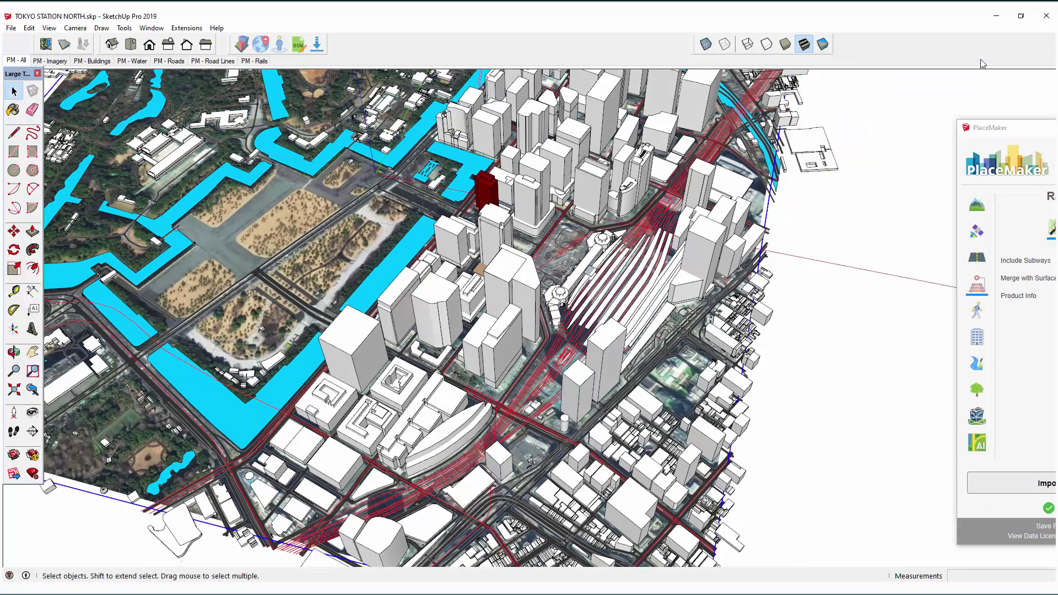
drag(1002, 126, 848, 87)
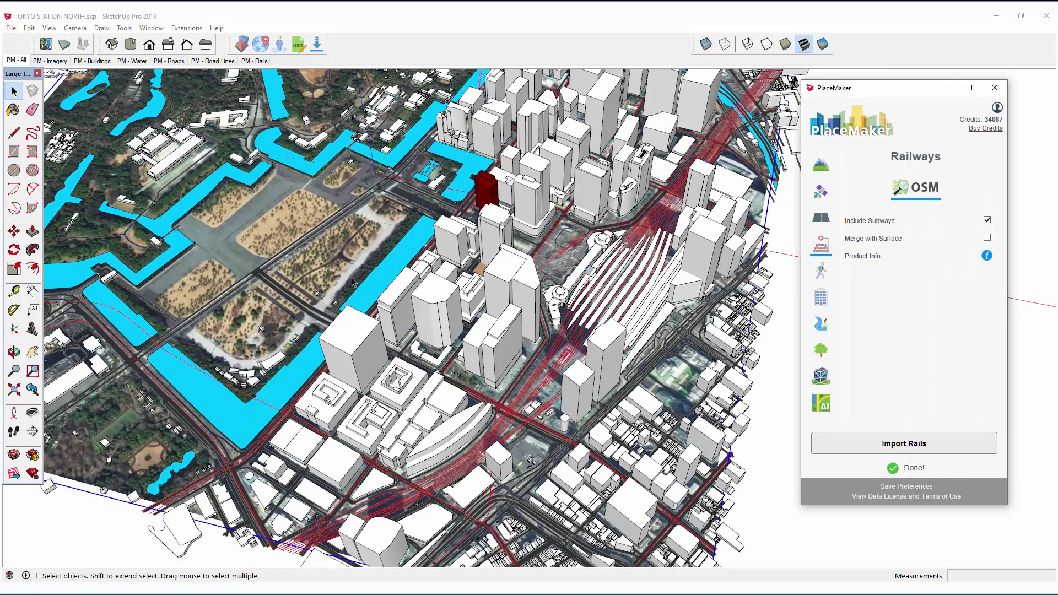
Import the OSM paths with a default path width of 8' and no surface merging, confirming the 49-credit order
click(820, 272)
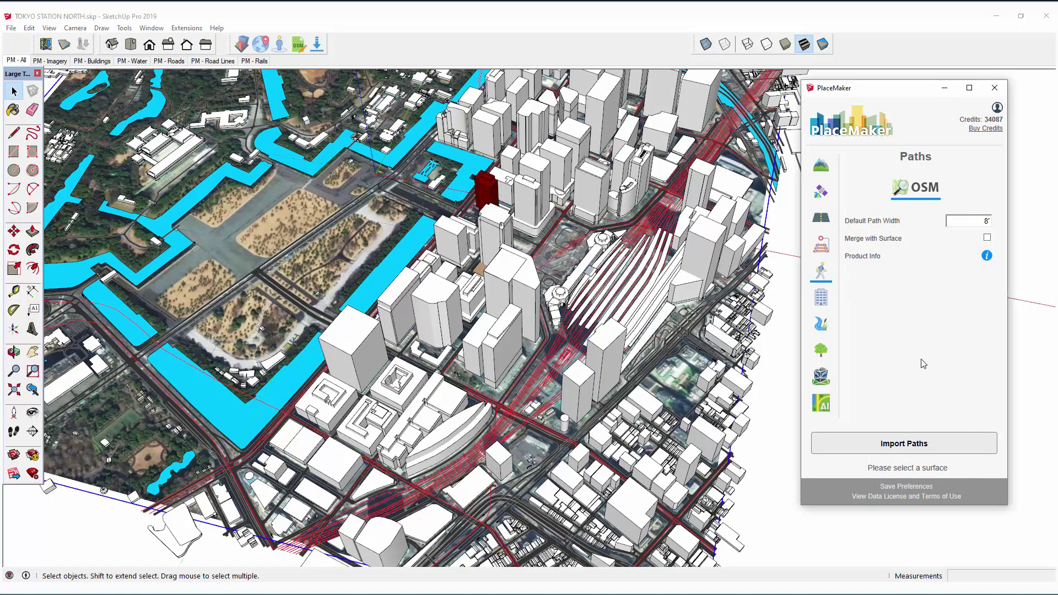
click(926, 447)
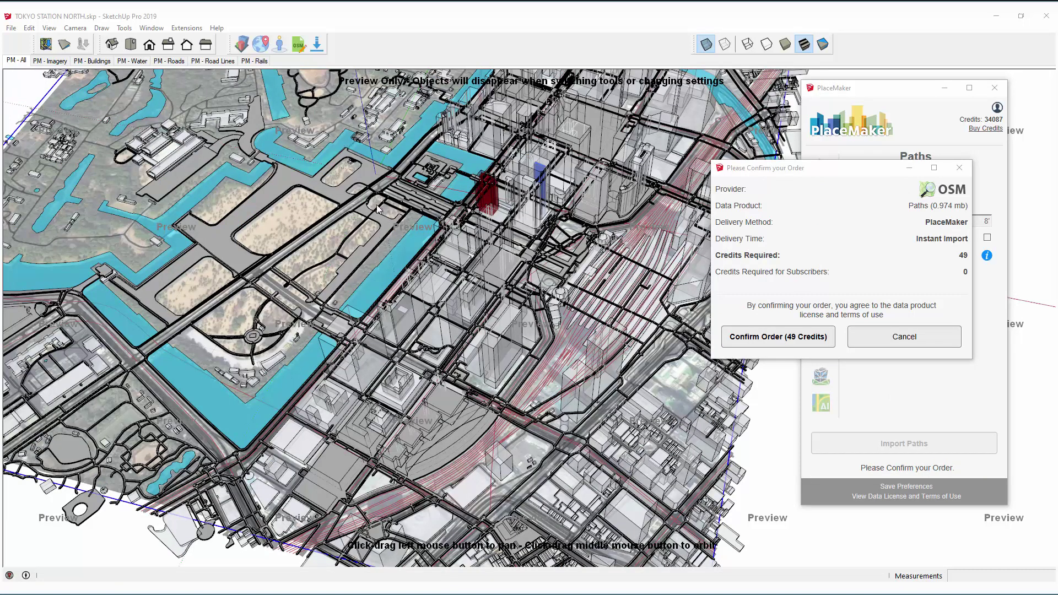
drag(343, 187, 385, 278)
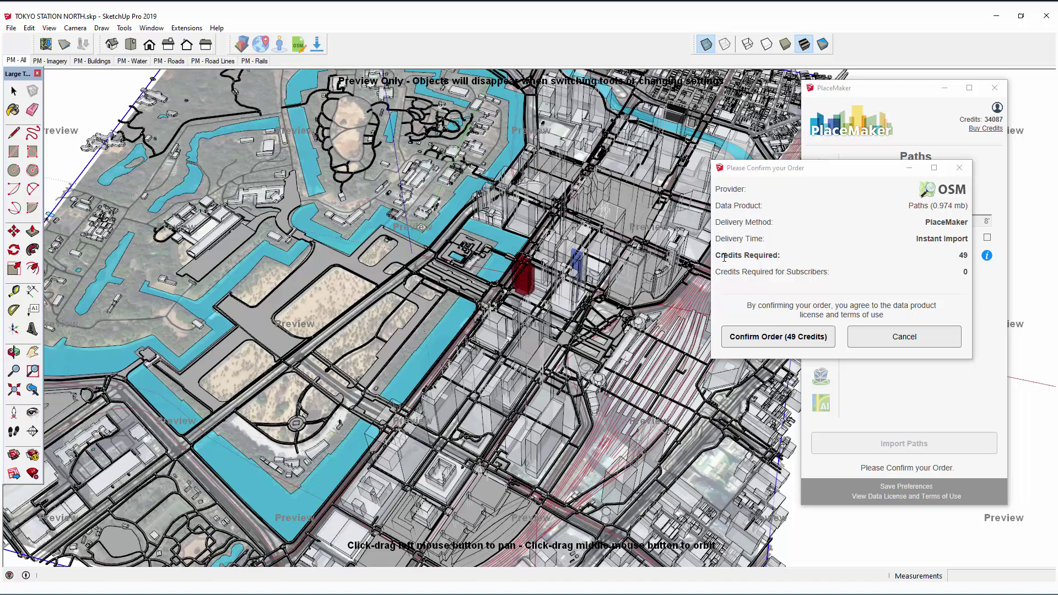
click(776, 337)
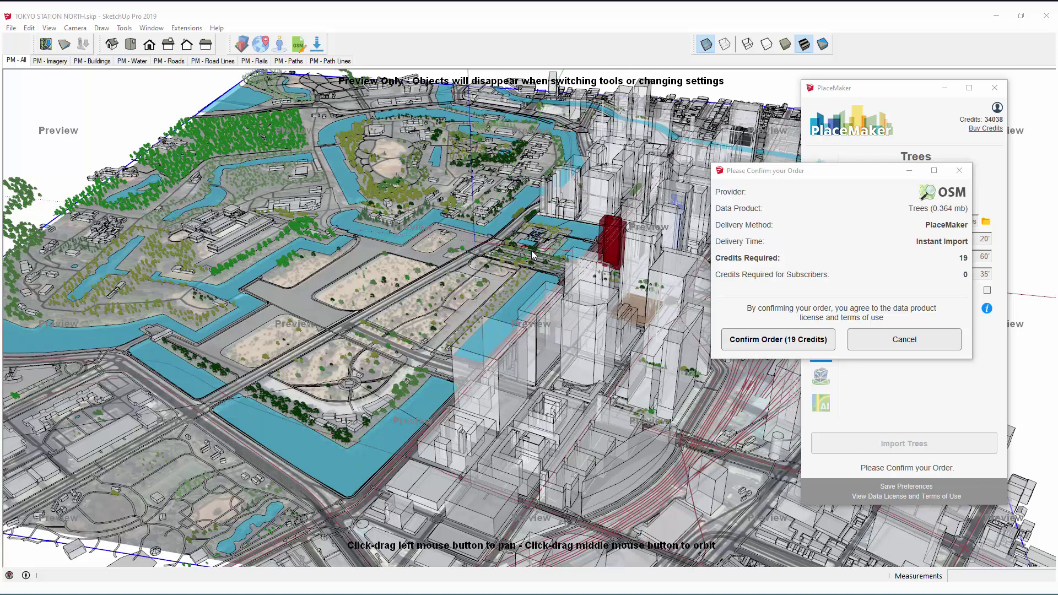
Confirm the 19-credit order for OSM trees with 20' minimum height, 60' maximum height and 35' spacing, and view them across the model
click(812, 340)
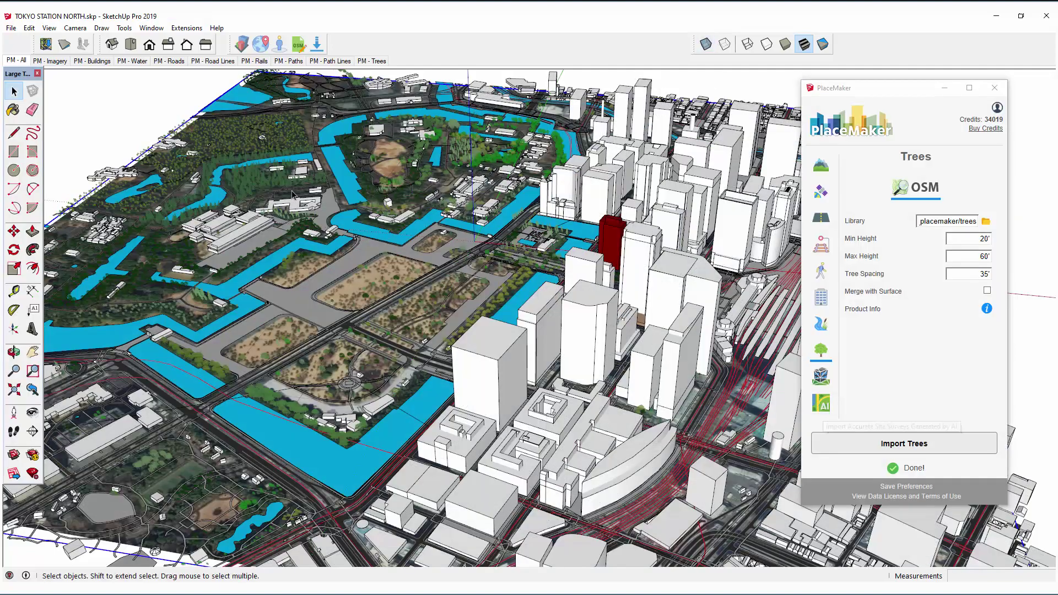
middle_drag(590, 319, 584, 380)
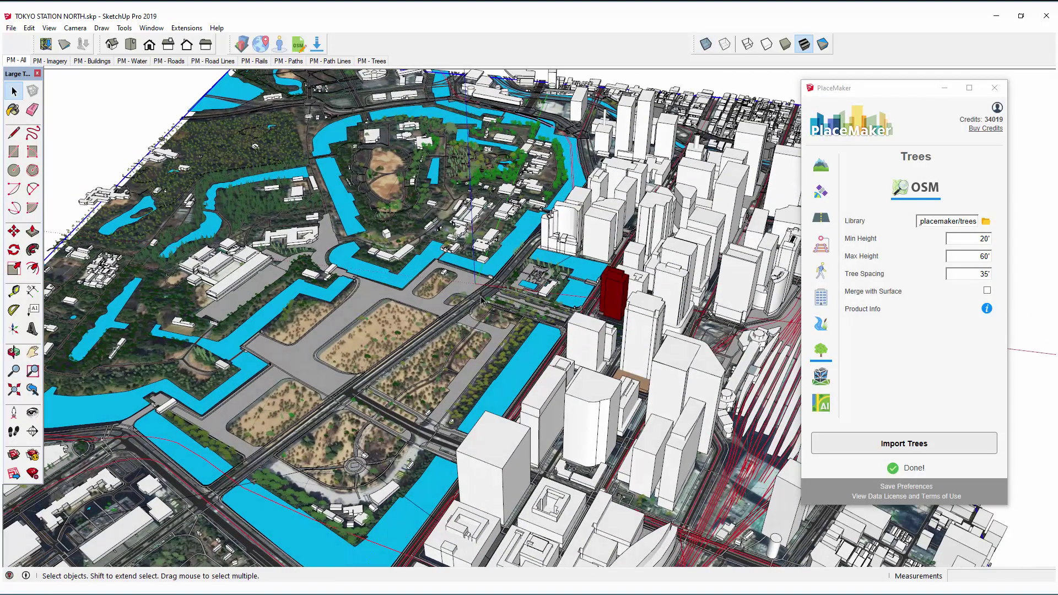
middle_drag(480, 302, 502, 346)
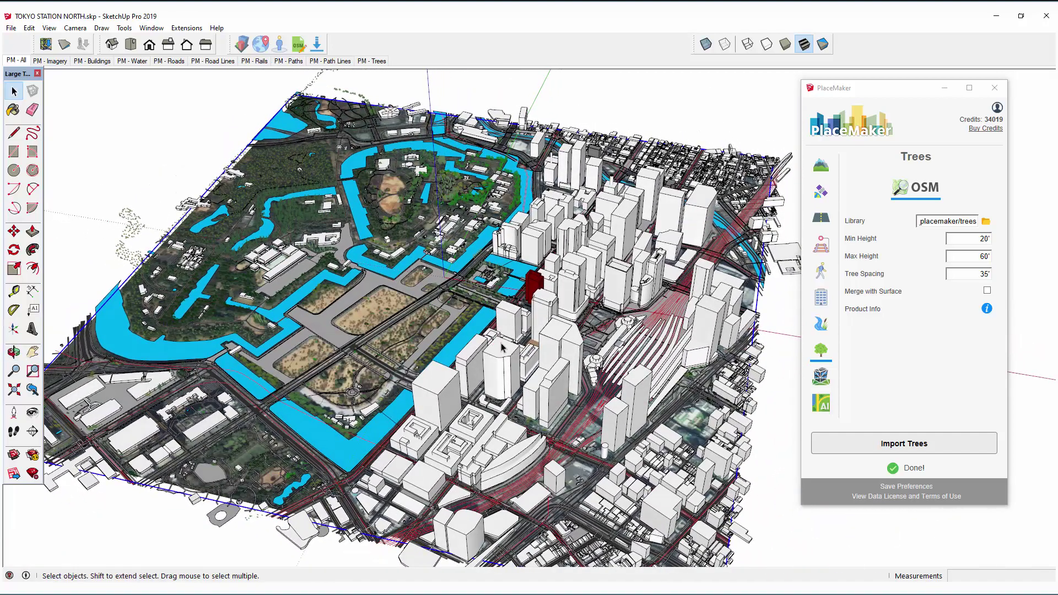